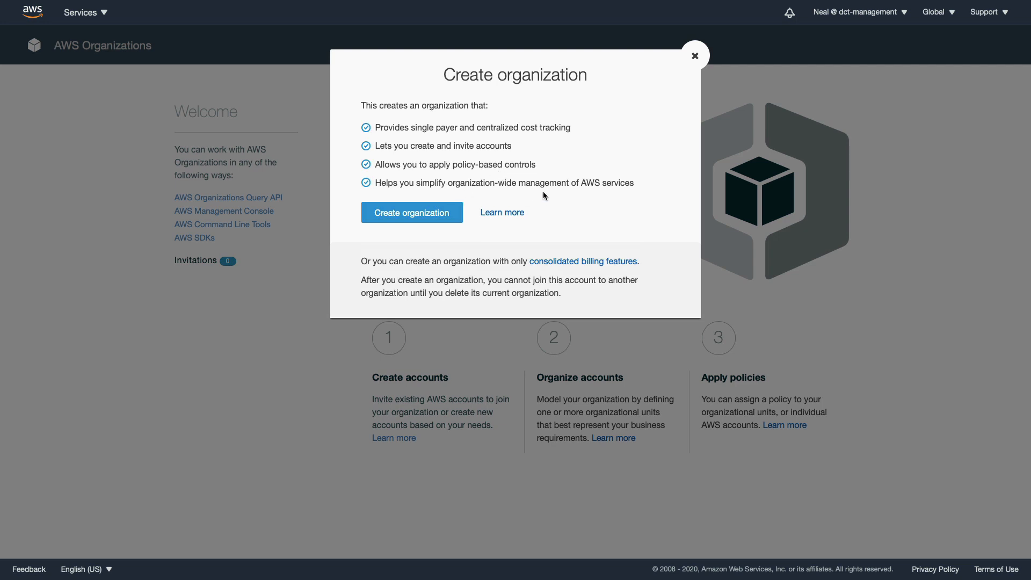
- Create the organization with the default full feature set and open its root in the account hierarchy
{"action": "left_click", "coordinate": [411, 215]}
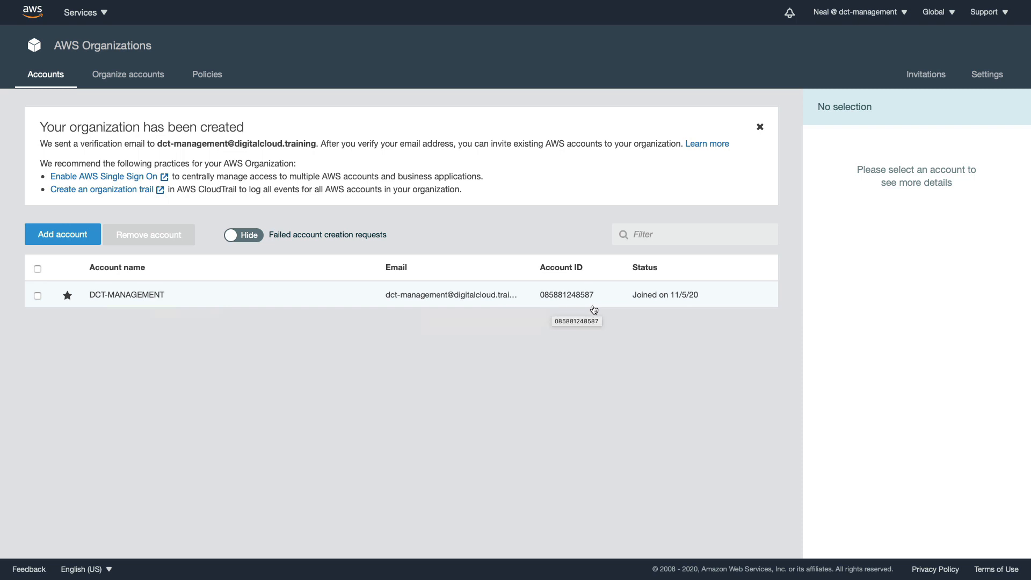
{"action": "left_click", "coordinate": [132, 75]}
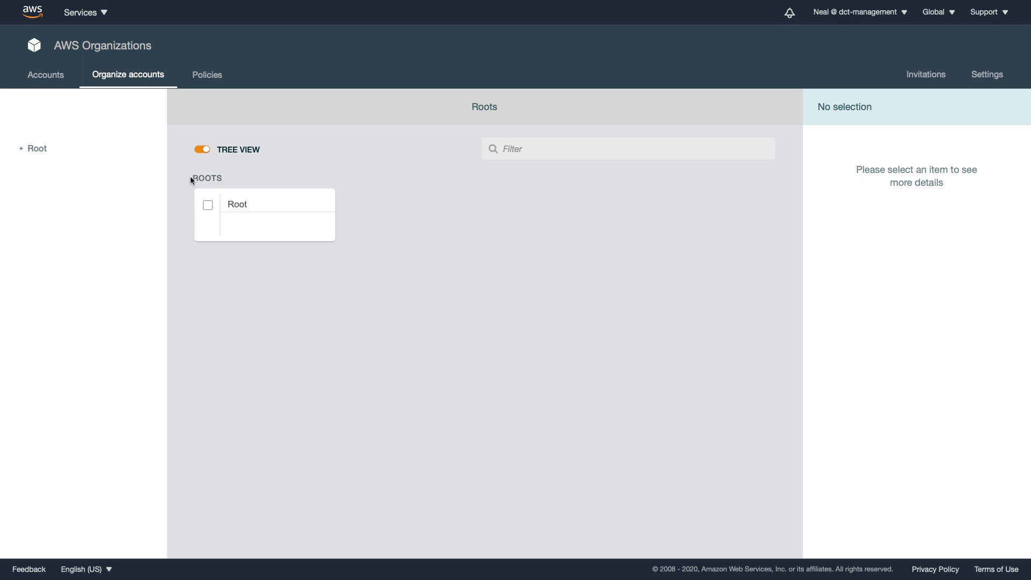
{"action": "left_click", "coordinate": [242, 207]}
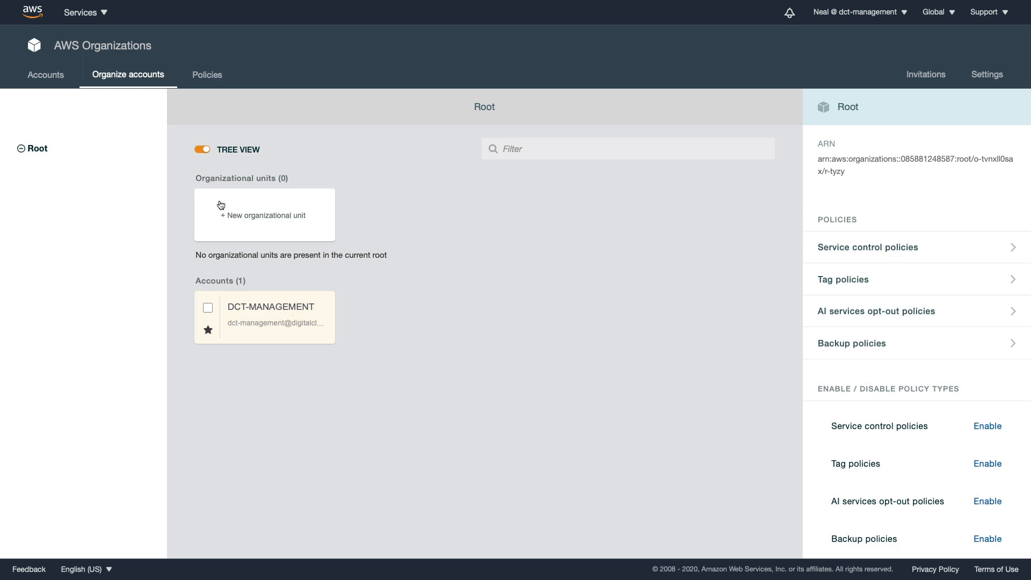
- Enable service control policies for the organization
{"action": "left_click", "coordinate": [207, 78]}
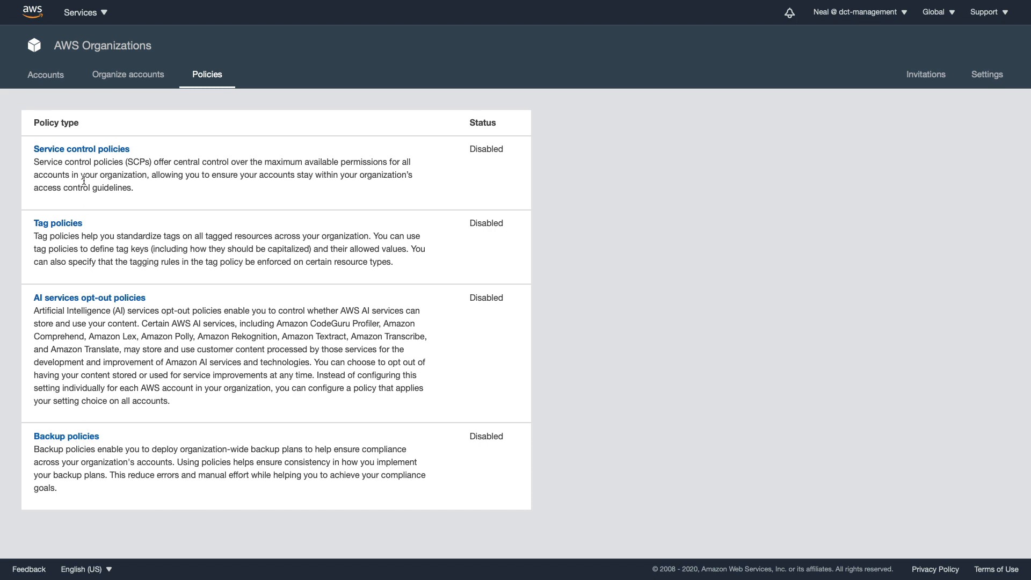
{"action": "left_click", "coordinate": [76, 155]}
{"action": "left_click", "coordinate": [436, 237]}
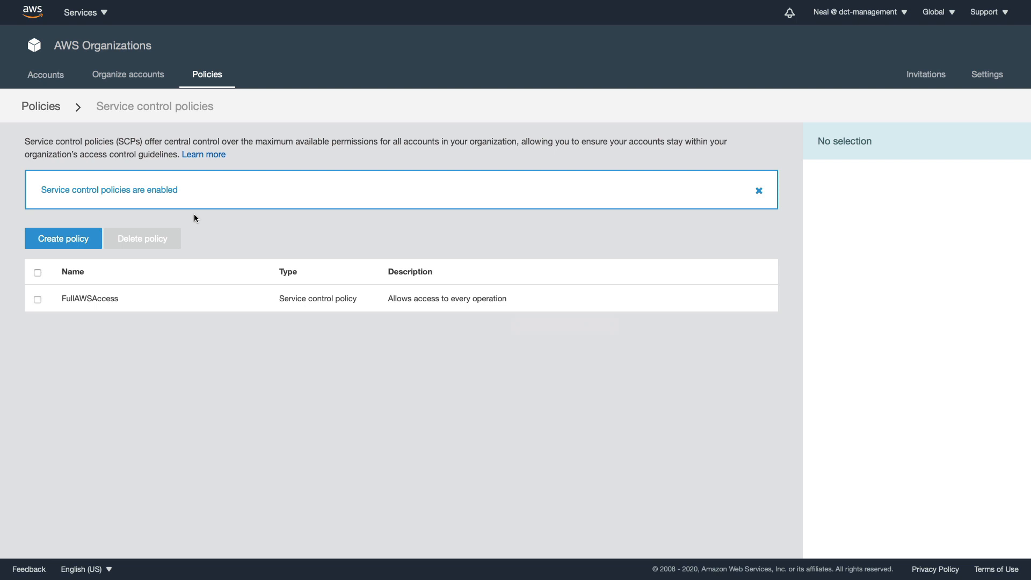
- Start creating a new account in the organization, named DCT-PRODUCTION, and fill in its associated email address
{"action": "left_click", "coordinate": [46, 75]}
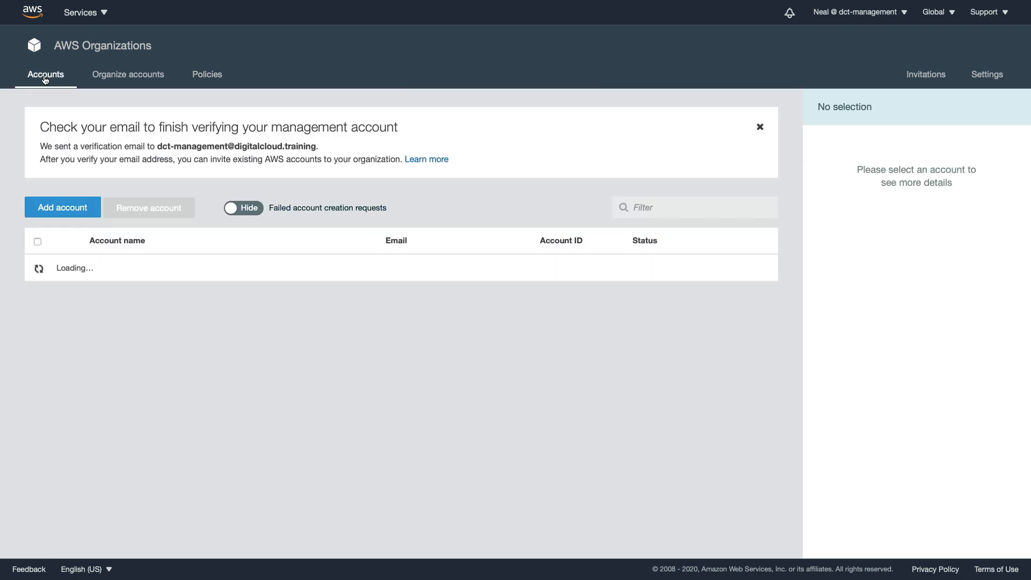
{"action": "left_click", "coordinate": [60, 214]}
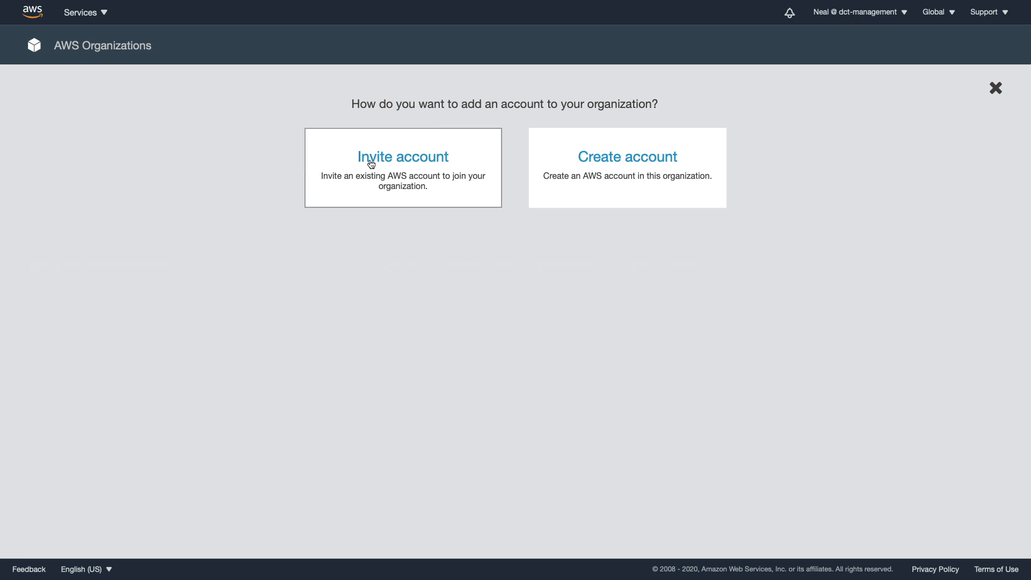
{"action": "left_click", "coordinate": [633, 171]}
{"action": "type", "text": "DC"}
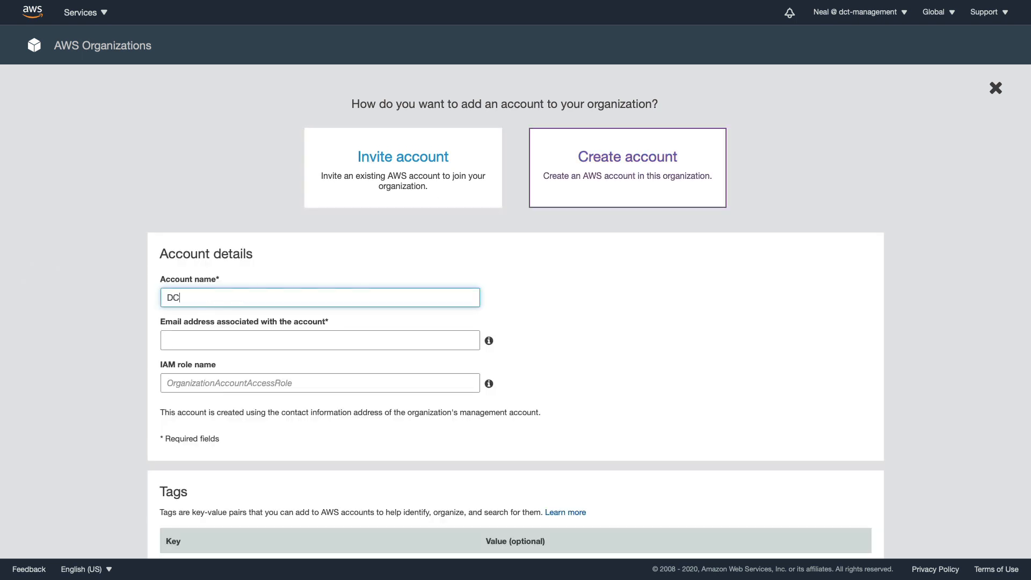
{"action": "type", "text": "T-PRODUCTION"}
{"action": "left_click", "coordinate": [175, 337]}
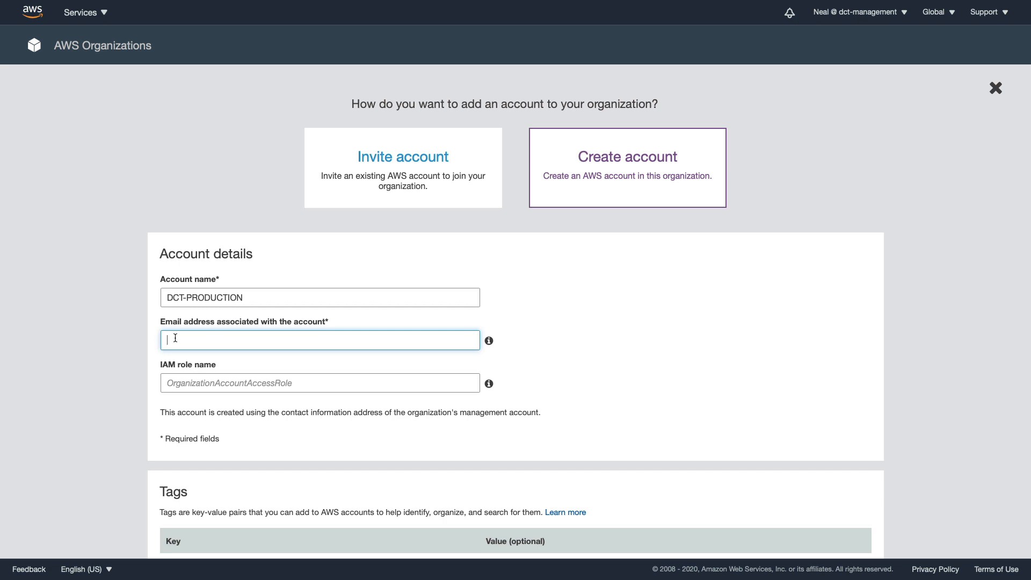
{"action": "key", "text": "ctrl+v"}
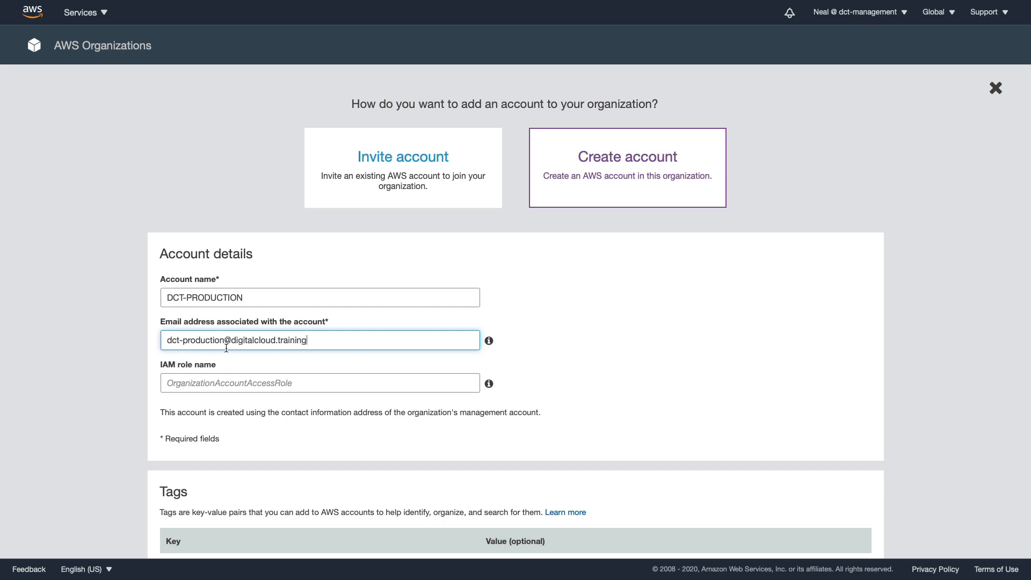
- Set the new account's IAM role name to OrganizationAccountAccessRole and create the account without tags
{"action": "left_click", "coordinate": [173, 385]}
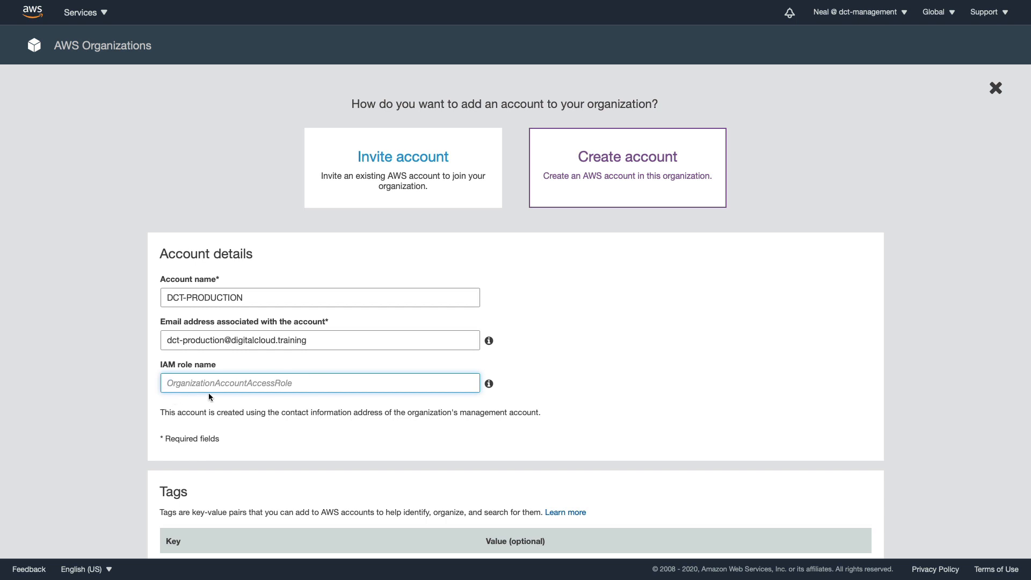
{"action": "type", "text": "OrganizationAccountAccessRole"}
{"action": "scroll", "coordinate": [270, 349], "scroll_direction": "down", "scroll_amount": 1}
{"action": "scroll", "coordinate": [271, 349], "scroll_direction": "down", "scroll_amount": 3}
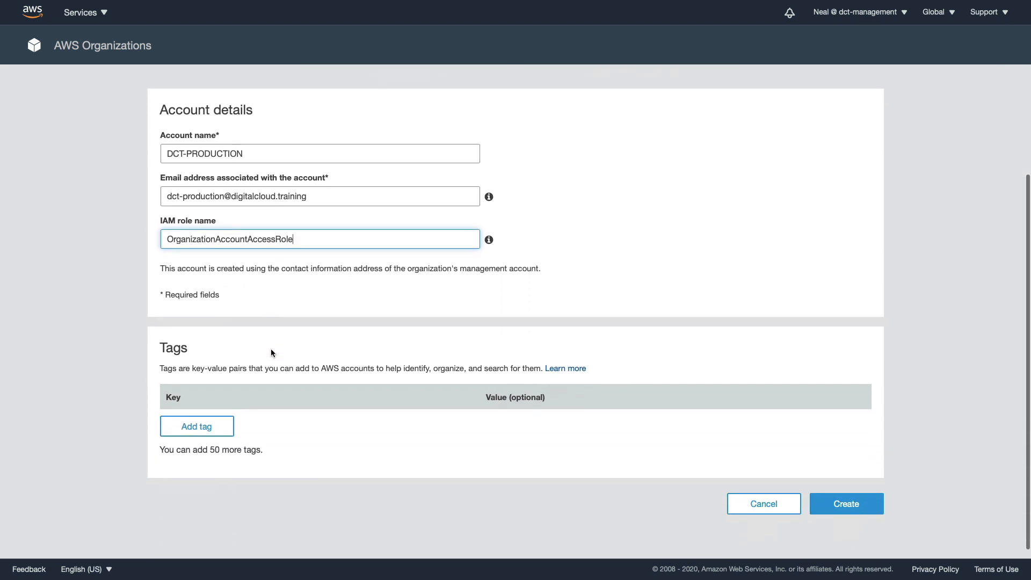
{"action": "left_click", "coordinate": [852, 492]}
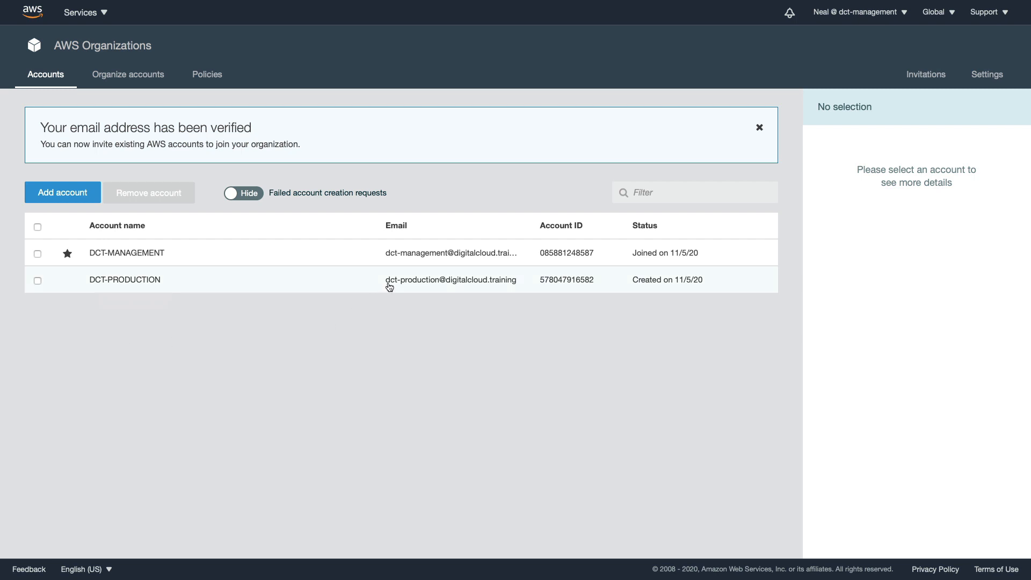
- Select the DCT-PRODUCTION account to view its details, and open the Switch Role form
{"action": "left_click_drag", "start_coordinate": [386, 282], "coordinate": [516, 285]}
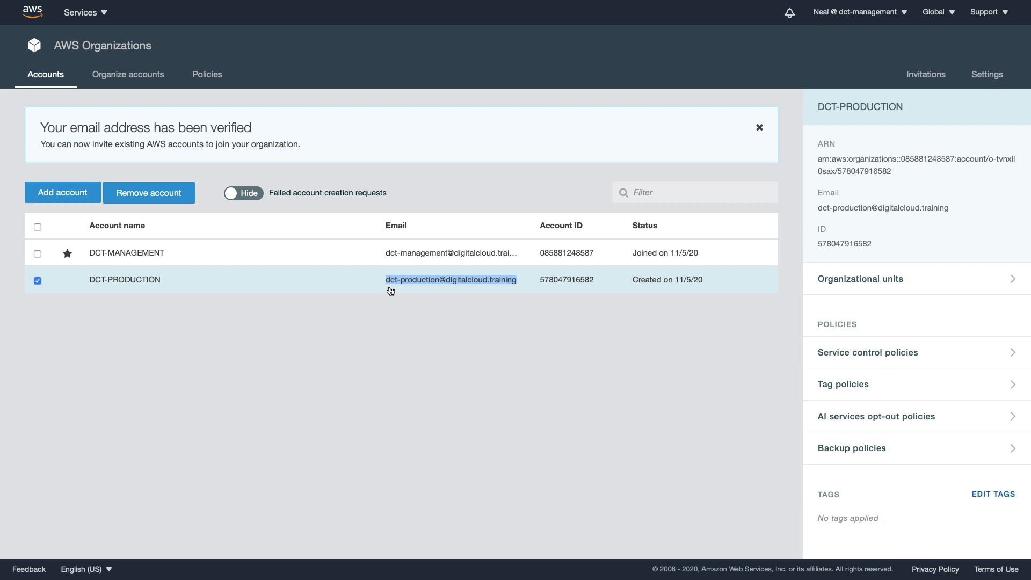
{"action": "left_click", "coordinate": [464, 336]}
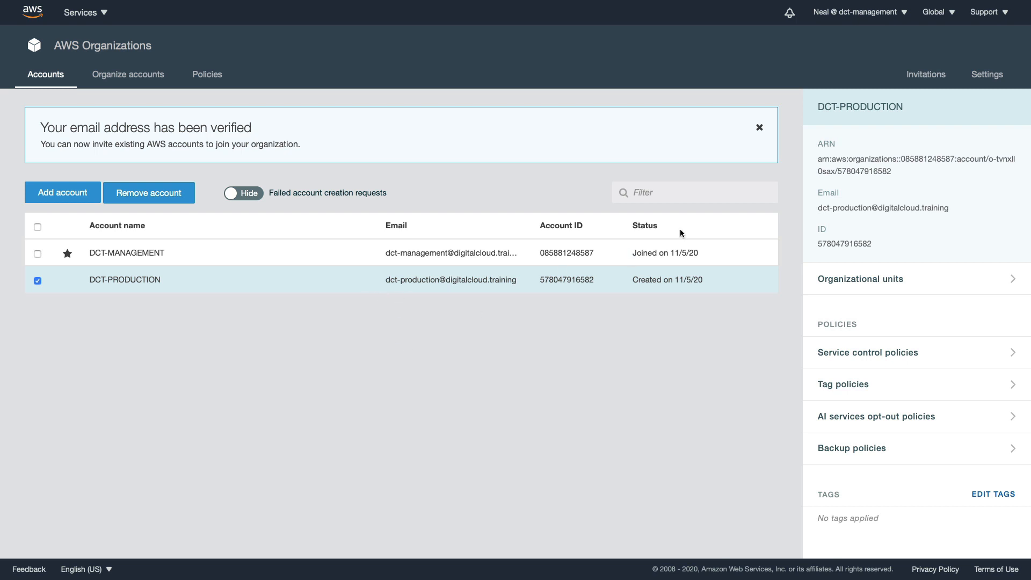
{"action": "left_click", "coordinate": [901, 13]}
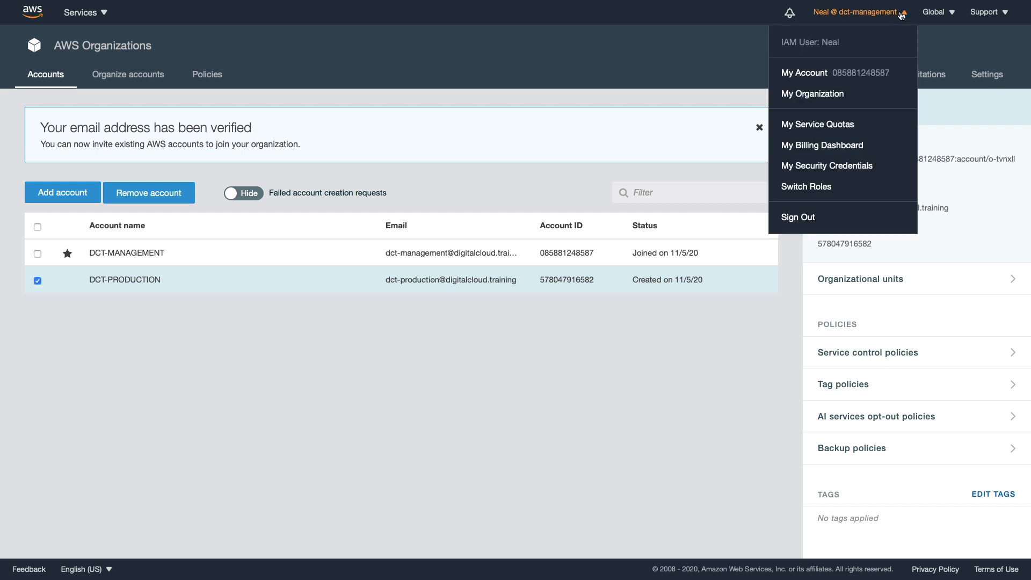
{"action": "left_click", "coordinate": [806, 190]}
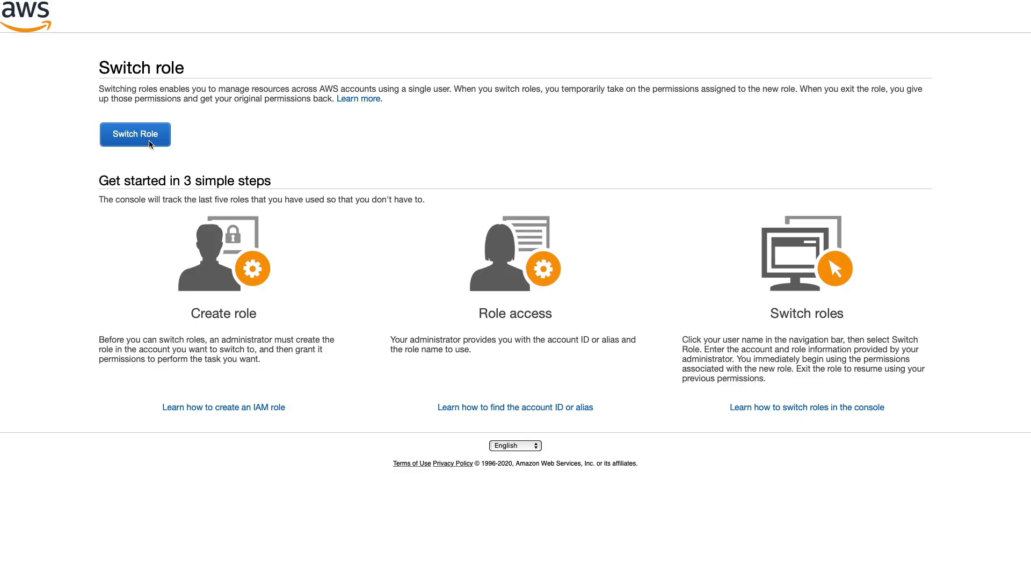
{"action": "left_click", "coordinate": [135, 141]}
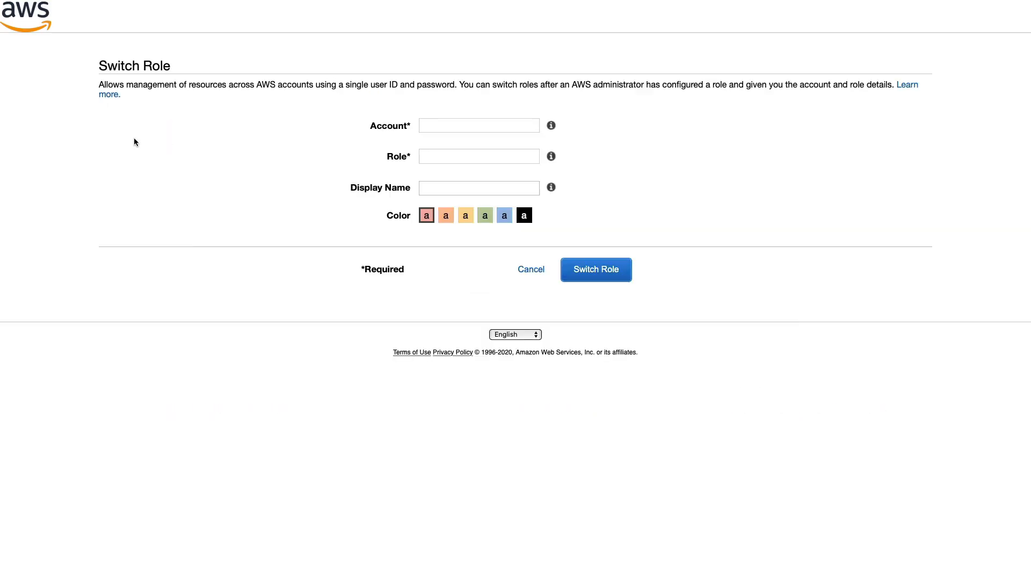
- Switch to the role OrganizationAccountAccessRole in the DCT-PRODUCTION account, entering that account's ID and choosing the red color
{"action": "left_click", "coordinate": [427, 123]}
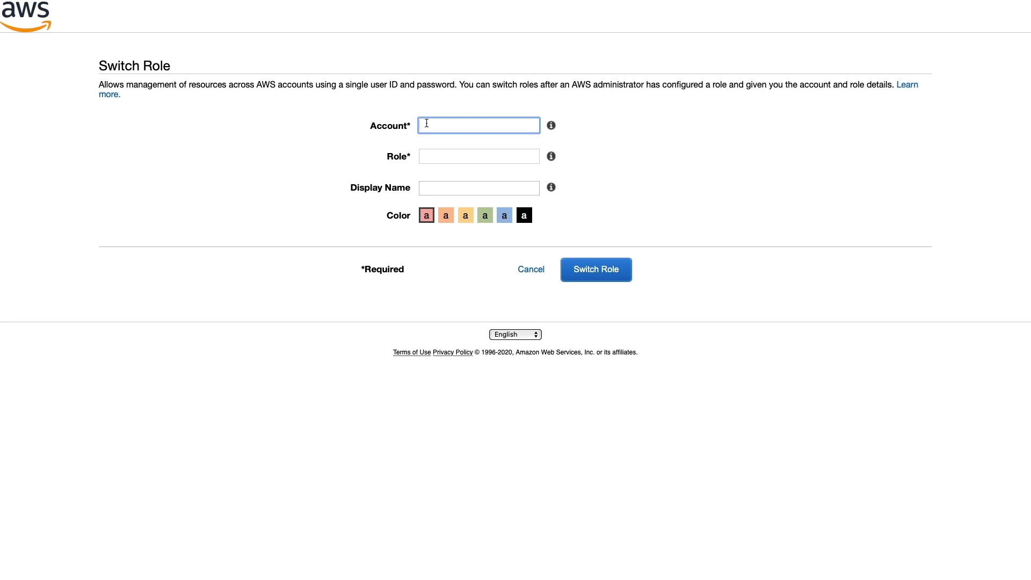
{"action": "key", "text": "super+v"}
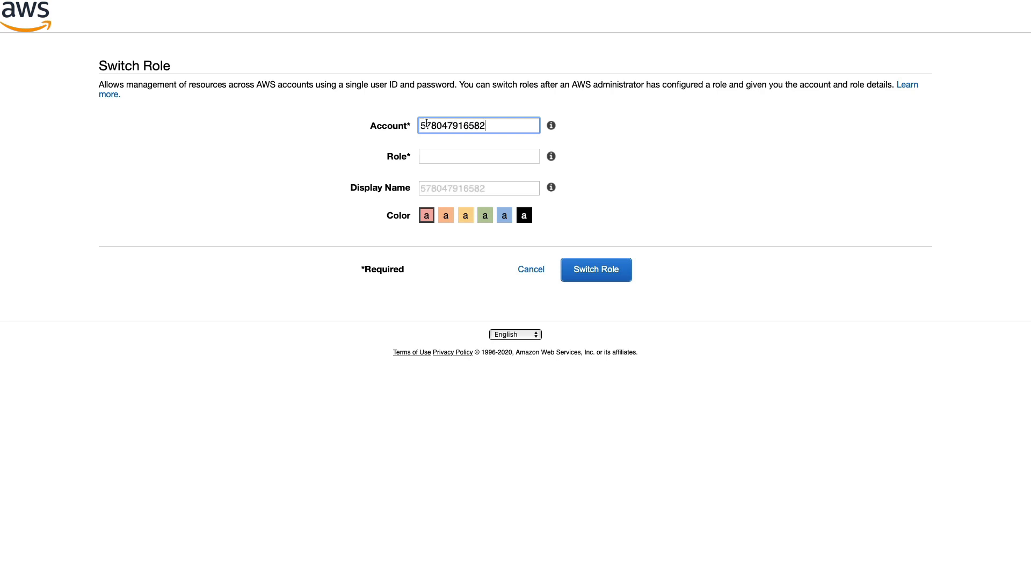
{"action": "key", "text": "Tab"}
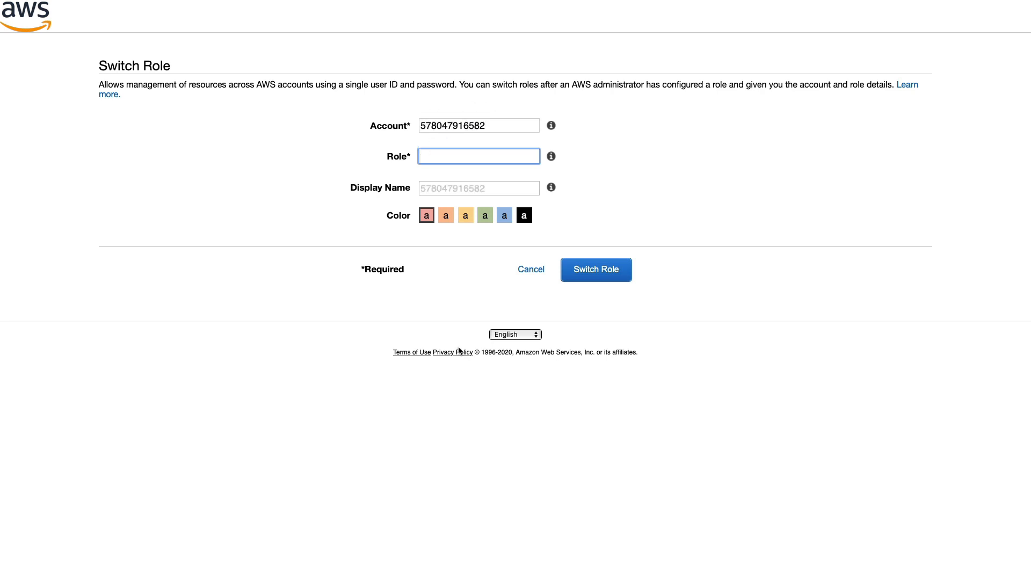
{"action": "type", "text": "OrganizationAccountAccessRole"}
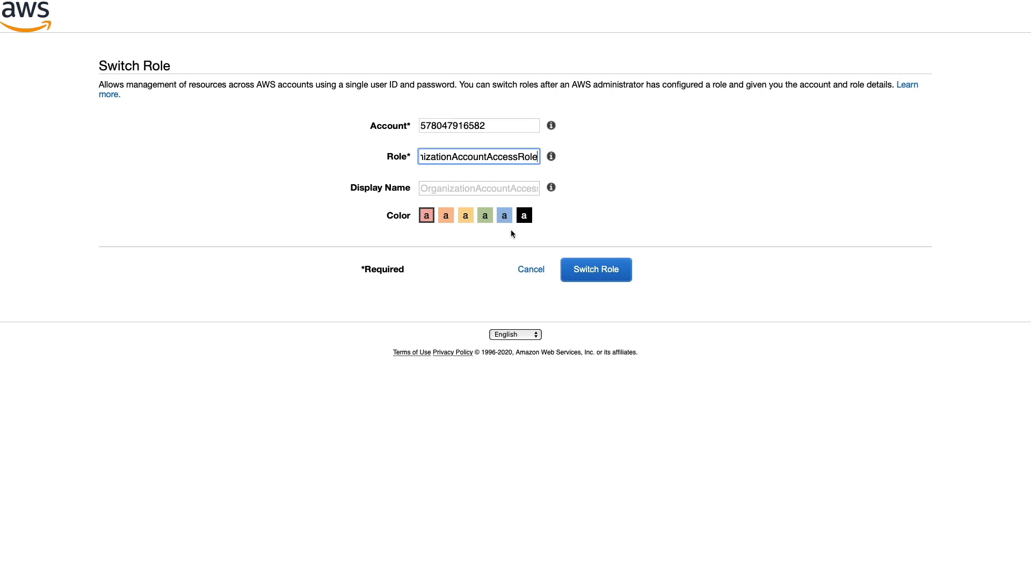
{"action": "left_click", "coordinate": [426, 221]}
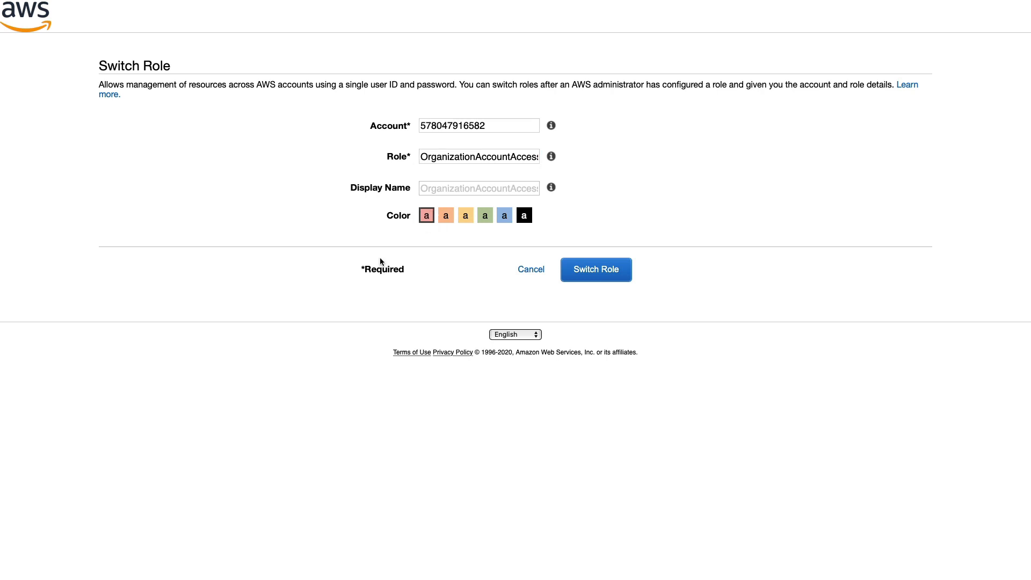
{"action": "left_click", "coordinate": [606, 276]}
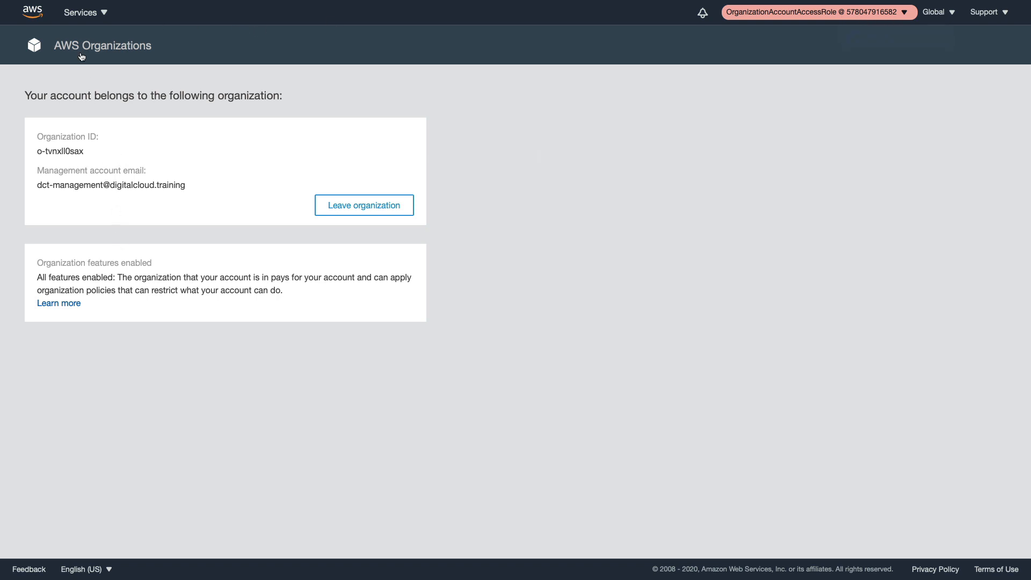
- Open the EC2 service console under the switched role
{"action": "left_click", "coordinate": [80, 21]}
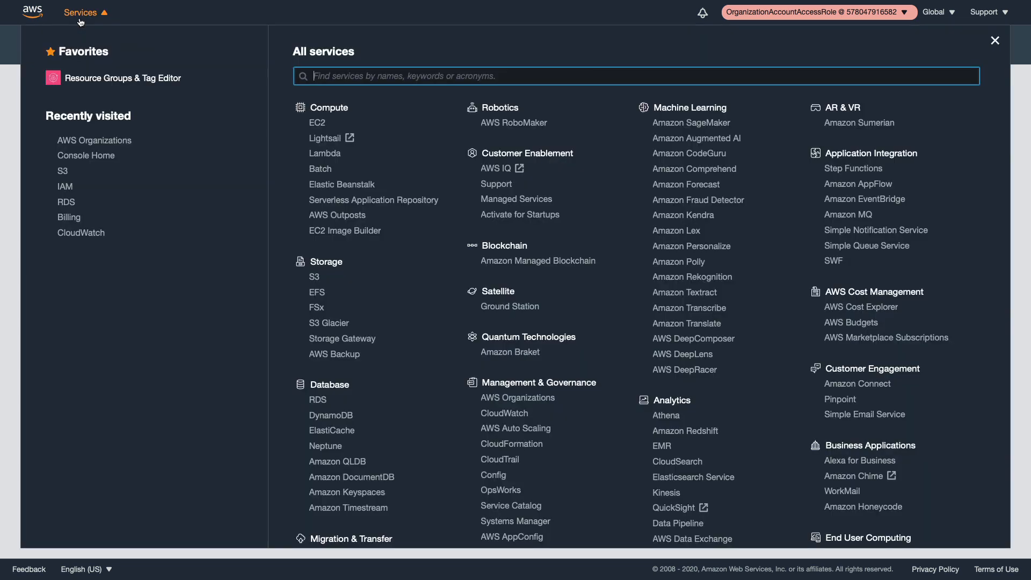
{"action": "left_click", "coordinate": [318, 124]}
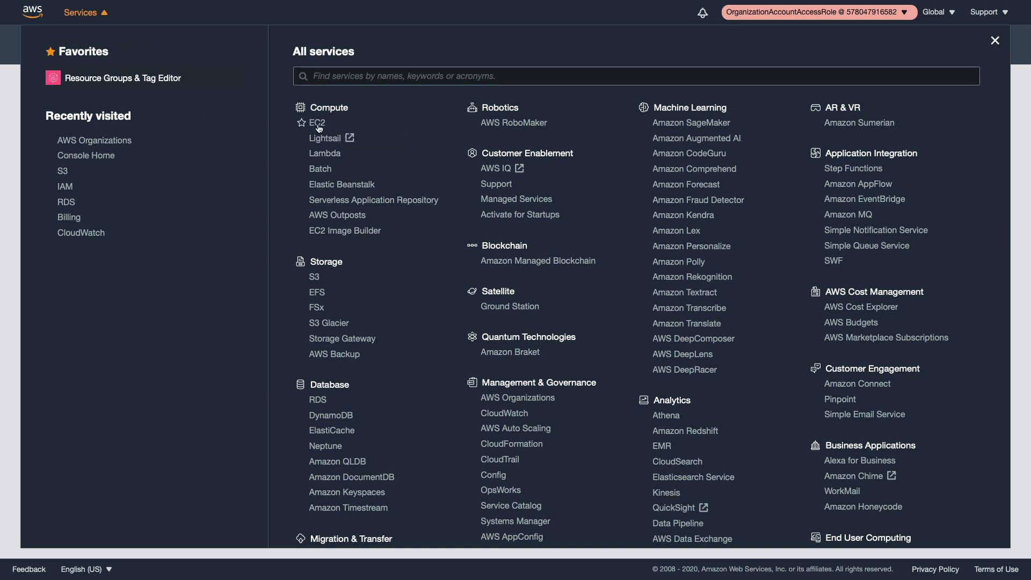